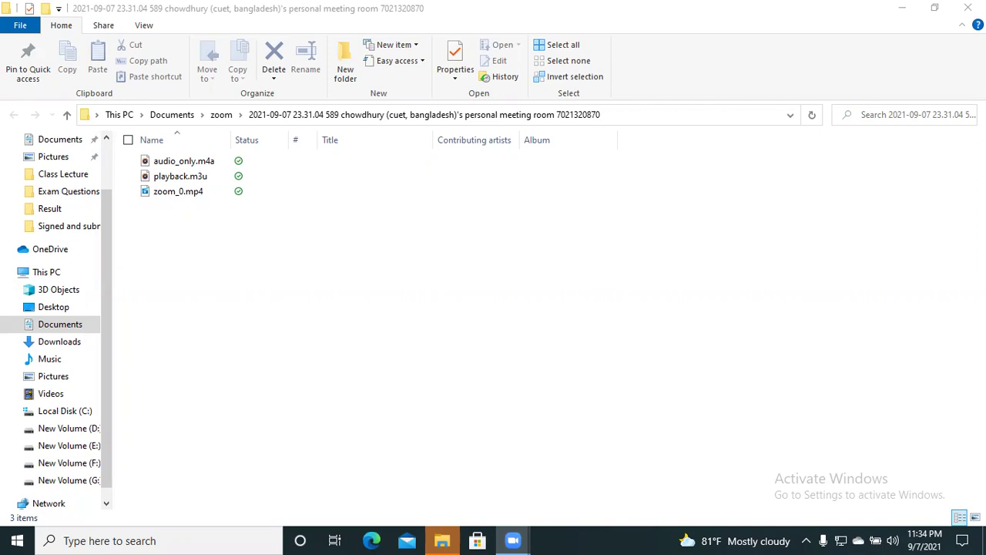
- Minimize the File Explorer window showing the zoom recording folder to reveal the desktop
{"action": "left_click", "coordinate": [900, 8]}
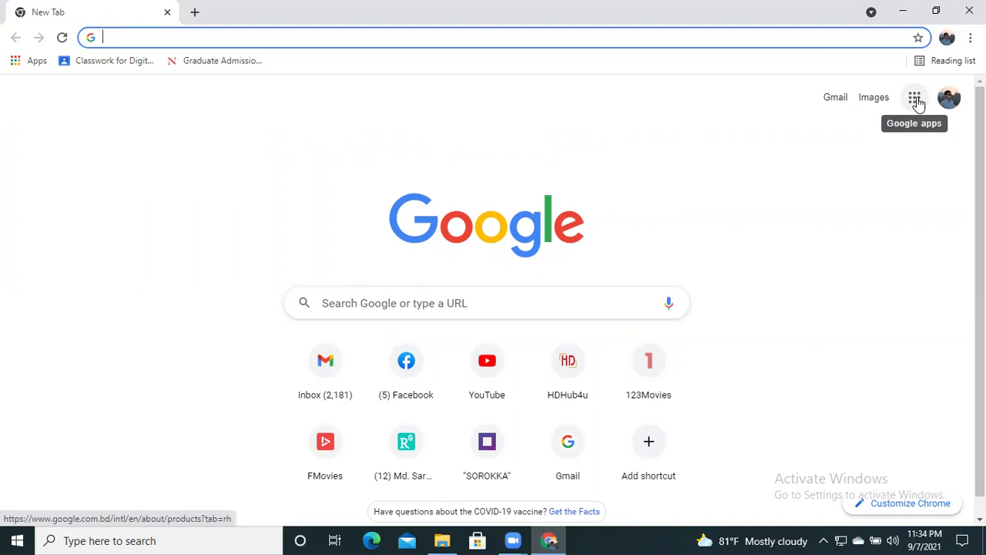
- Launch Docs from the Google apps grid on Chrome's new tab page
{"action": "left_click", "coordinate": [915, 100]}
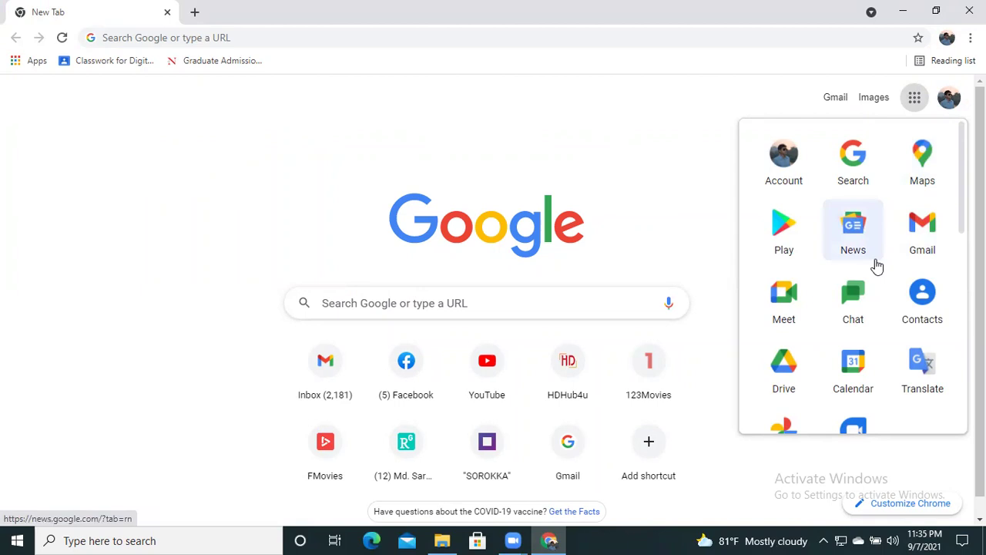
{"action": "scroll", "coordinate": [877, 266], "scroll_direction": "down", "scroll_amount": 4}
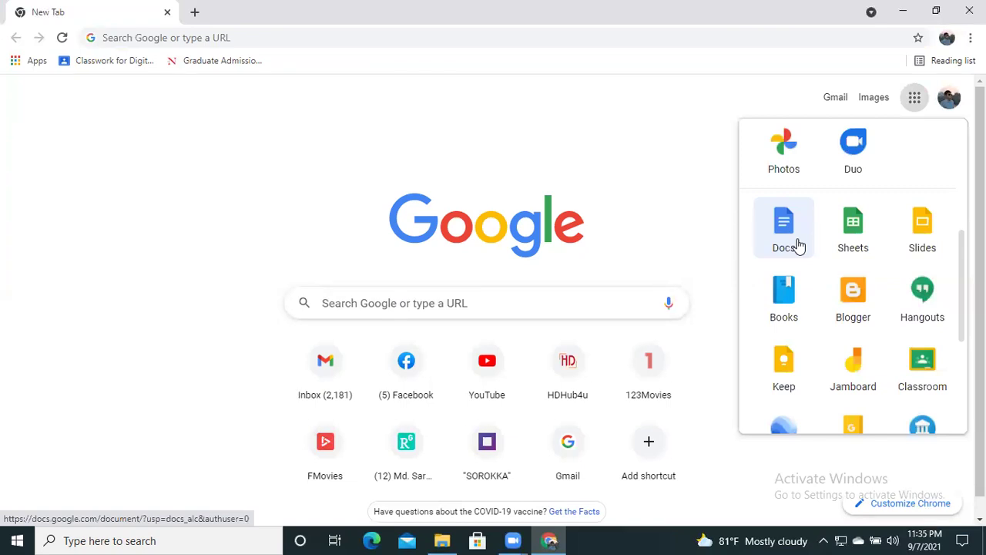
{"action": "left_click", "coordinate": [798, 245]}
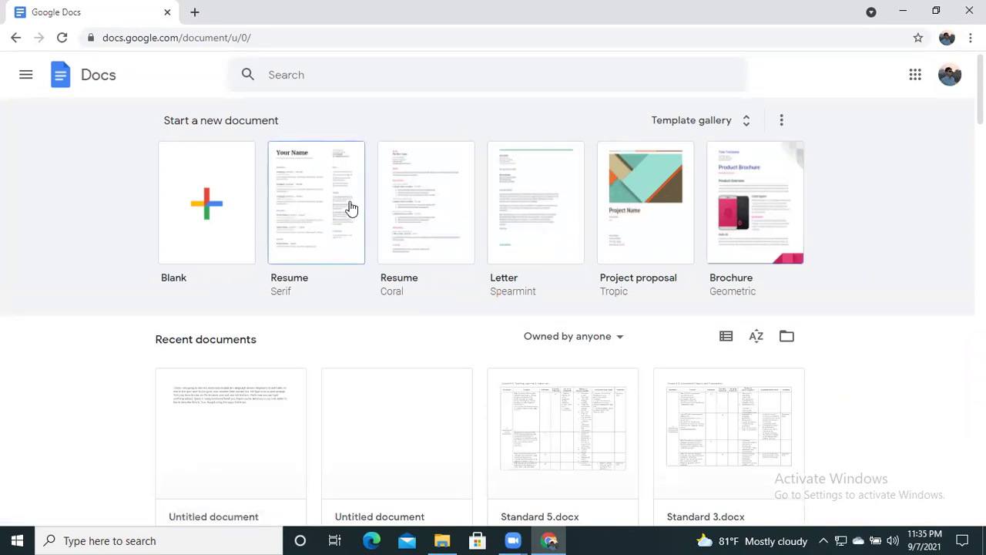
- Create a Blank document from the Docs home page's Start a new document row
{"action": "left_click", "coordinate": [213, 206]}
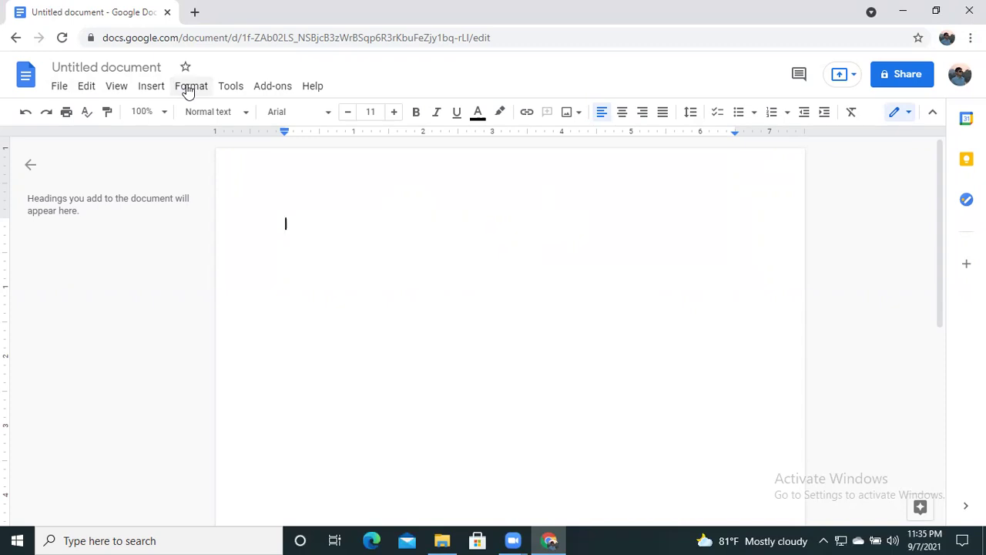
- Enable Tools > Voice typing so the English (US) microphone panel appears
{"action": "left_click", "coordinate": [231, 86]}
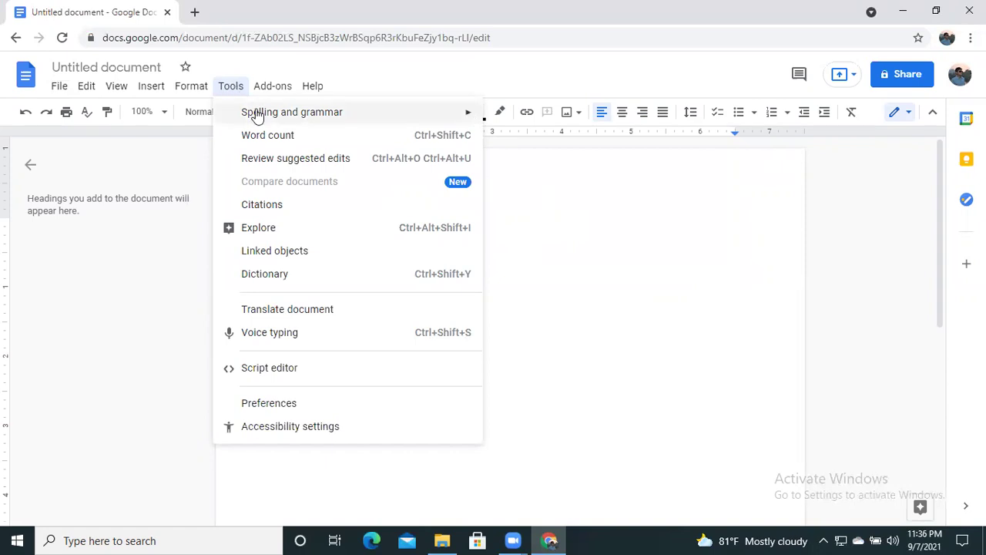
{"action": "mouse_move", "coordinate": [257, 114]}
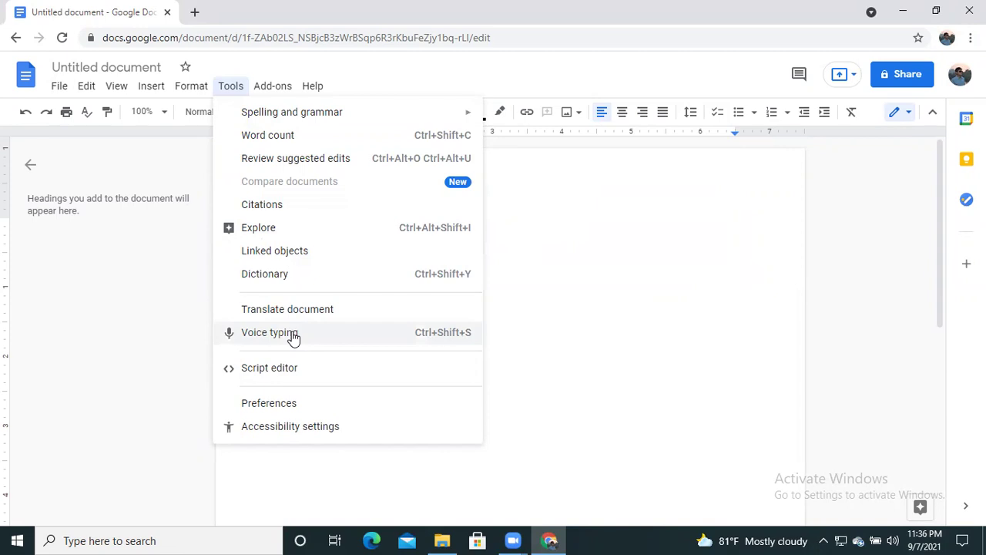
{"action": "left_click", "coordinate": [293, 336]}
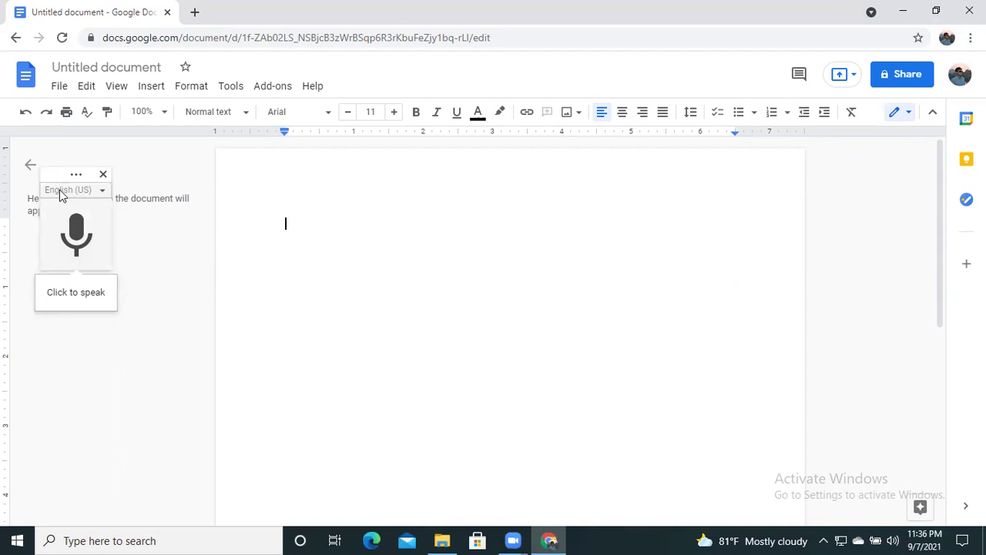
{"action": "left_click", "coordinate": [102, 194]}
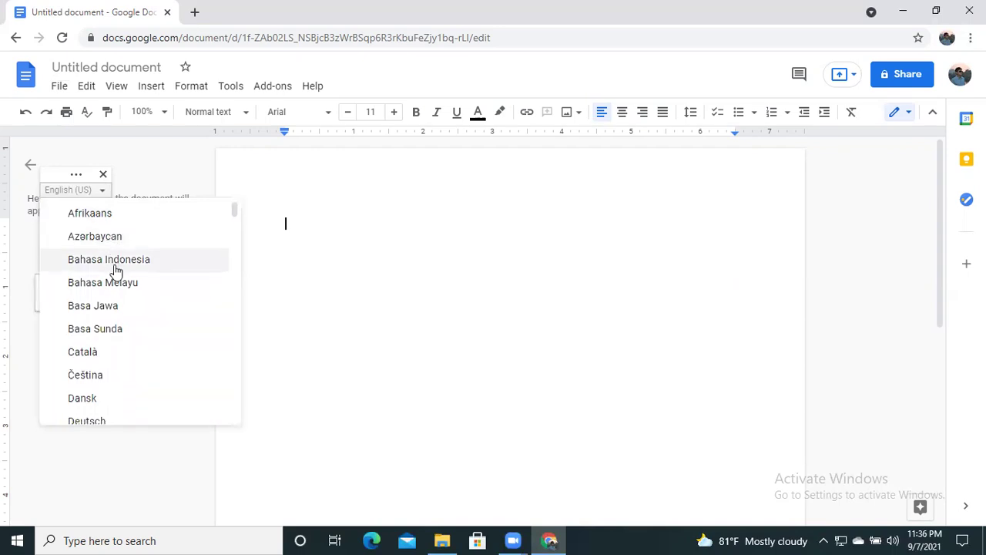
{"action": "scroll", "coordinate": [114, 271], "scroll_direction": "down", "scroll_amount": 3}
{"action": "scroll", "coordinate": [115, 270], "scroll_direction": "down", "scroll_amount": 3}
{"action": "scroll", "coordinate": [116, 272], "scroll_direction": "down", "scroll_amount": 1}
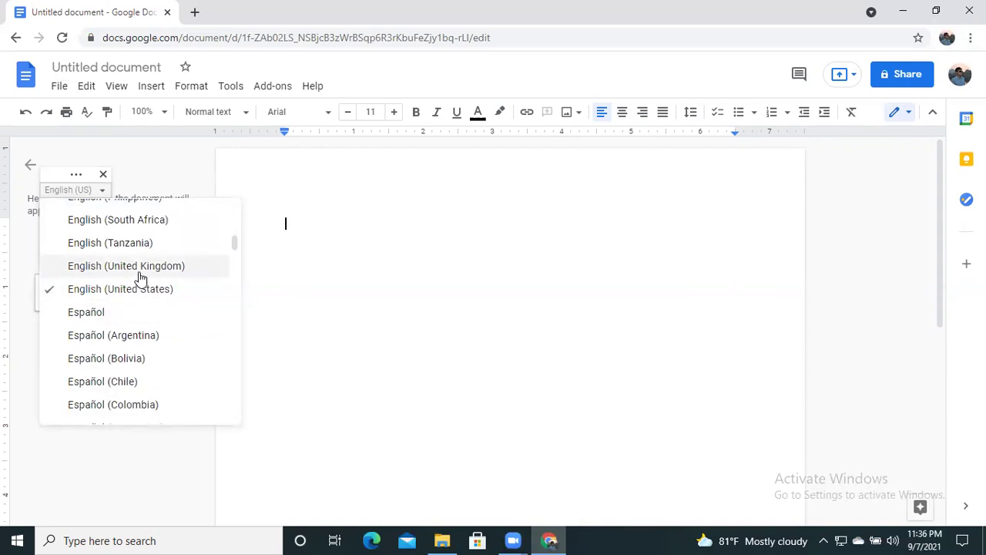
{"action": "left_click", "coordinate": [141, 273]}
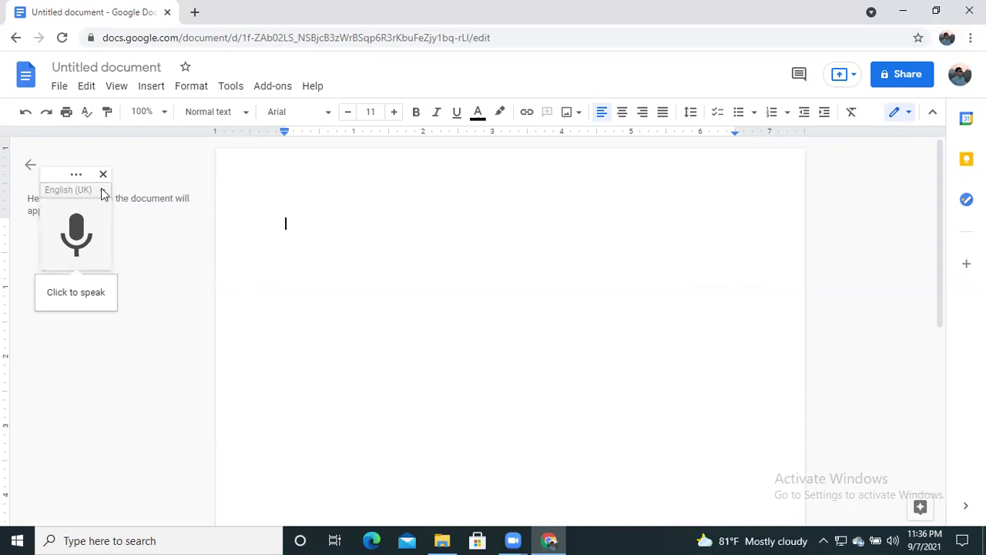
{"action": "left_click", "coordinate": [102, 193]}
{"action": "left_click", "coordinate": [129, 290]}
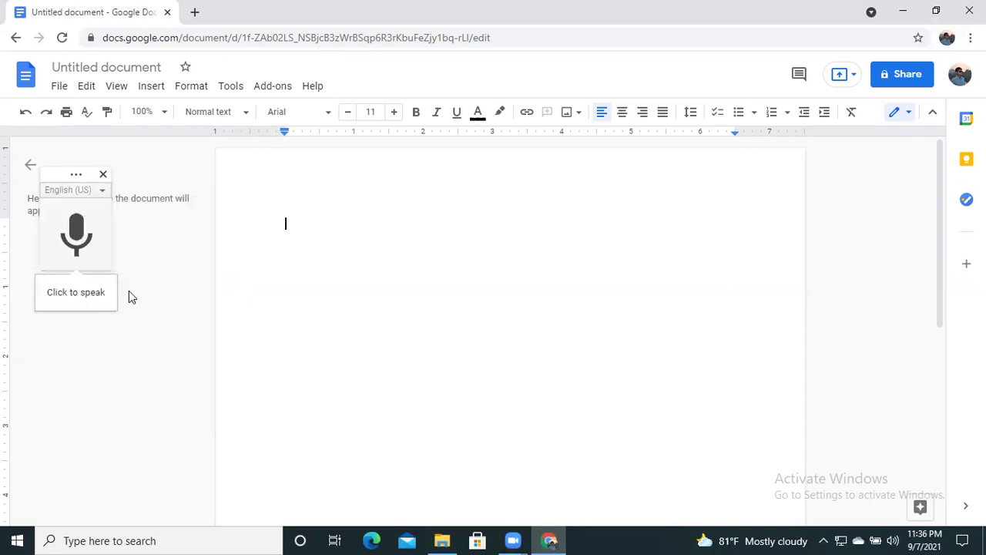
- Start the voice-typing microphone and dictate the paragraph about typing in English without a keyboard
{"action": "left_click", "coordinate": [77, 235]}
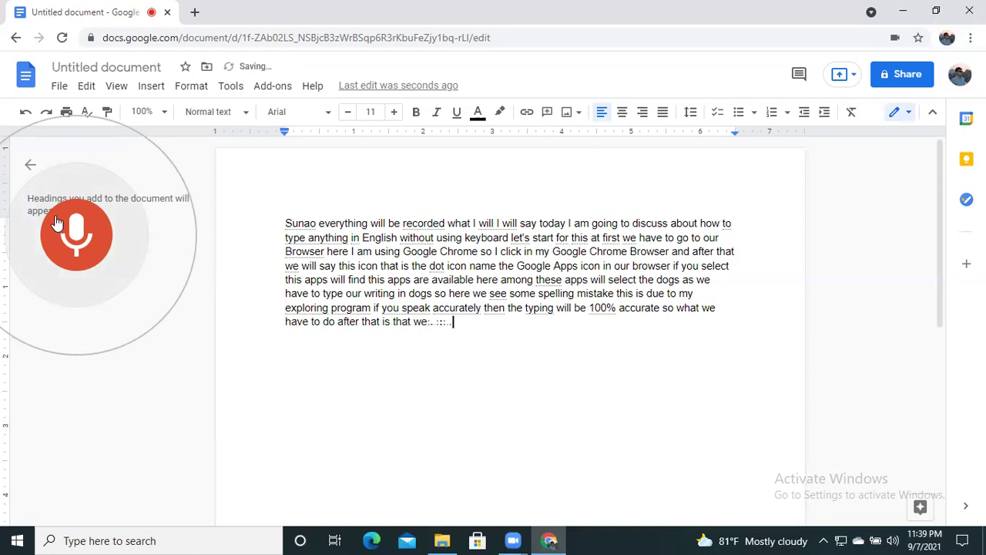
- Stop dictation, download as Untitled document (1).docx, and show it in its Downloads folder
{"action": "left_click", "coordinate": [76, 243]}
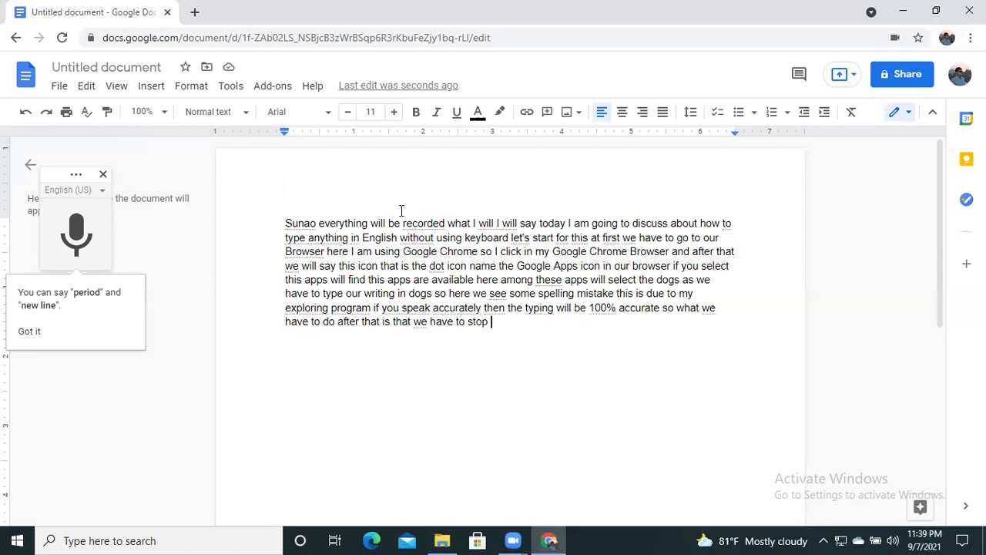
{"action": "left_click", "coordinate": [60, 88]}
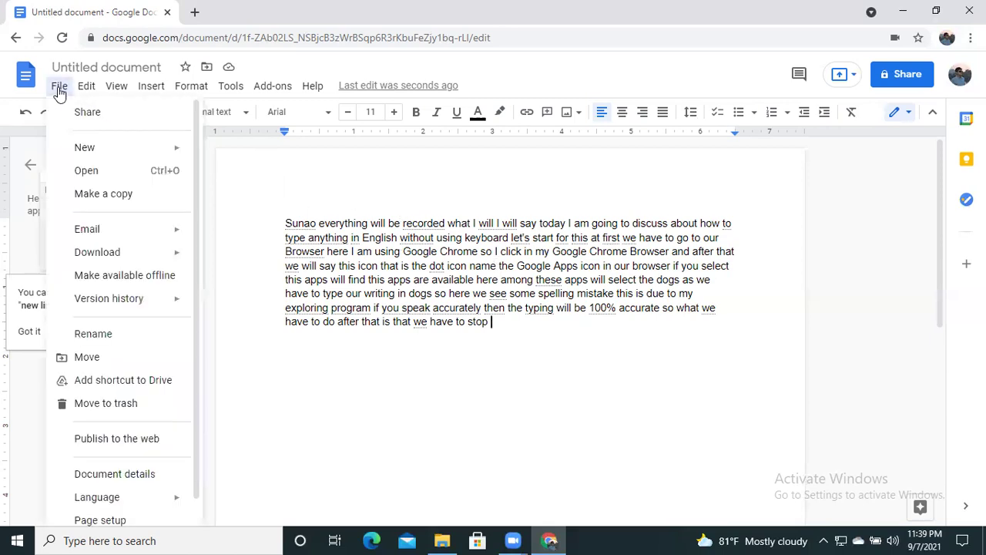
{"action": "mouse_move", "coordinate": [124, 250]}
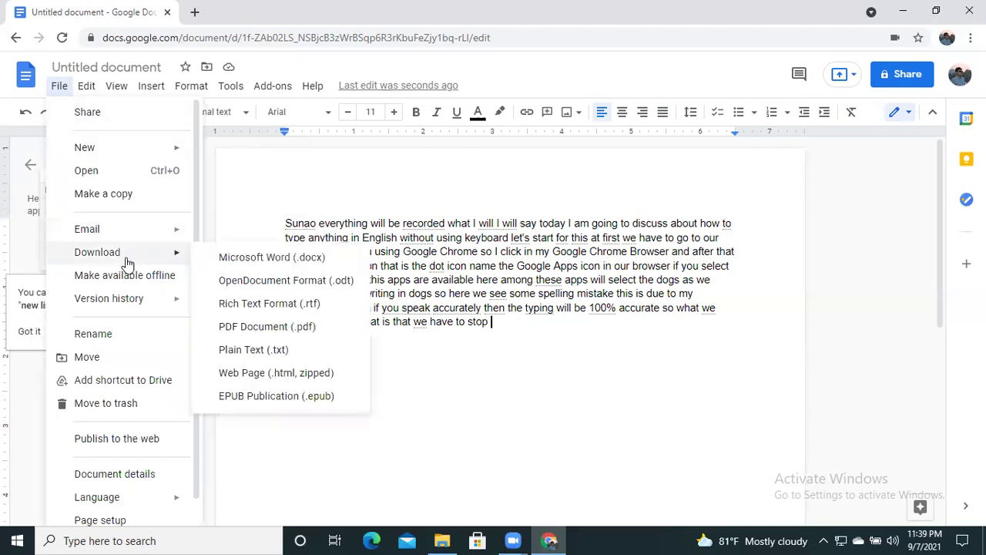
{"action": "left_click", "coordinate": [315, 265]}
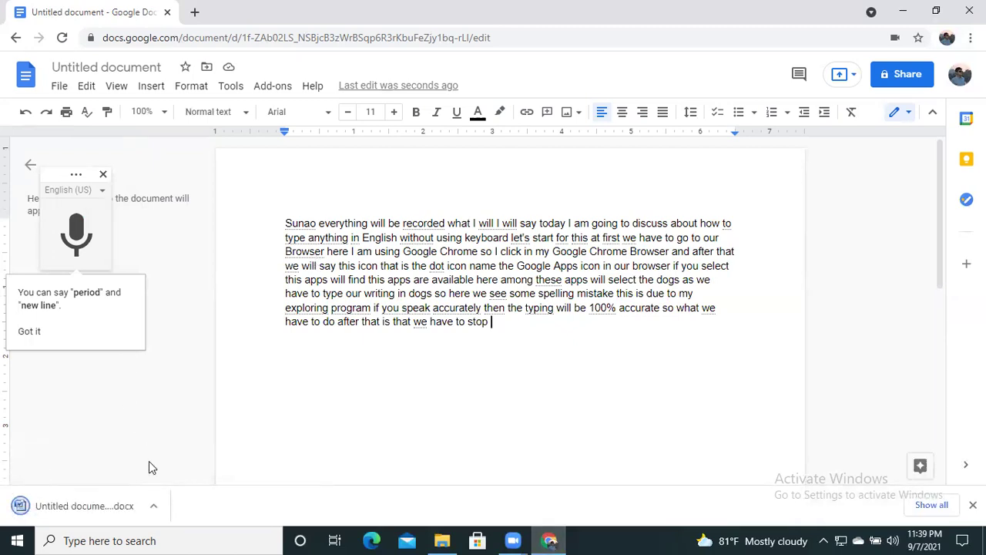
{"action": "left_click", "coordinate": [155, 504]}
{"action": "left_click", "coordinate": [204, 466]}
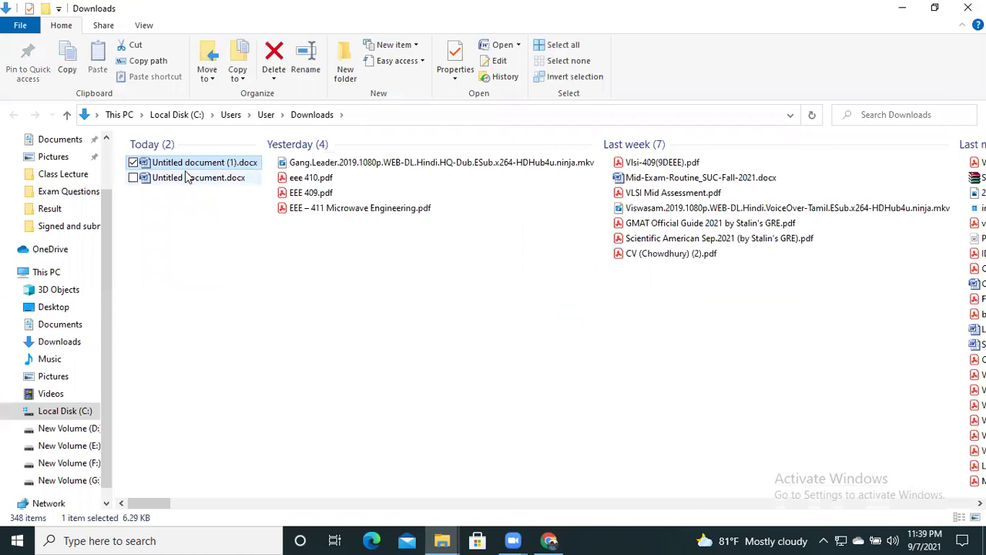
- Open Untitled document (1).docx from Downloads in Microsoft Word
{"action": "double_click", "coordinate": [189, 165]}
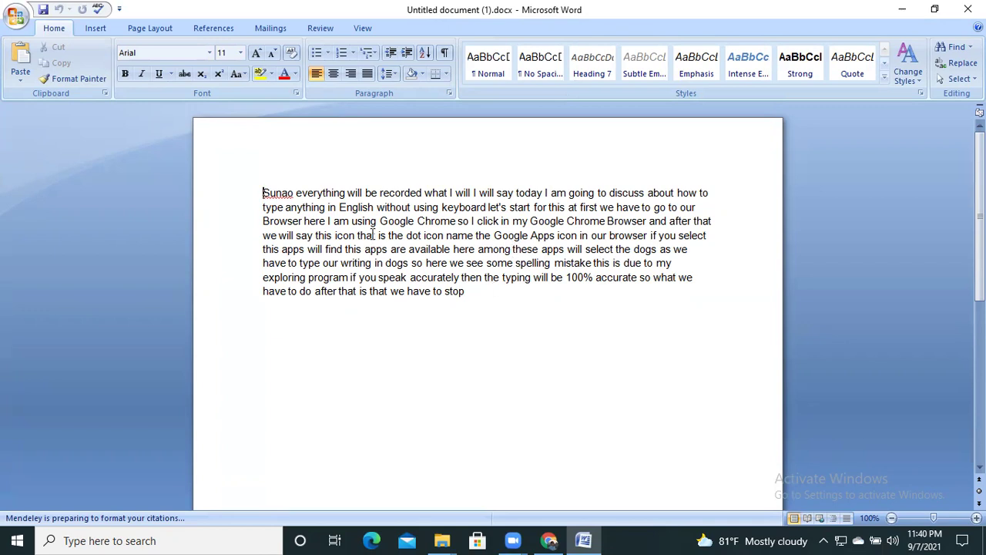
- Delete the opening word 'Sunao', capitalize 'Everything', and save from the Quick Access Toolbar
{"action": "left_click", "coordinate": [294, 192]}
{"action": "key", "text": "BackSpace"}
{"action": "key", "text": "BackSpace"}
{"action": "key", "text": "BackSpace"}
{"action": "key", "text": "BackSpace"}
{"action": "key", "text": "BackSpace"}
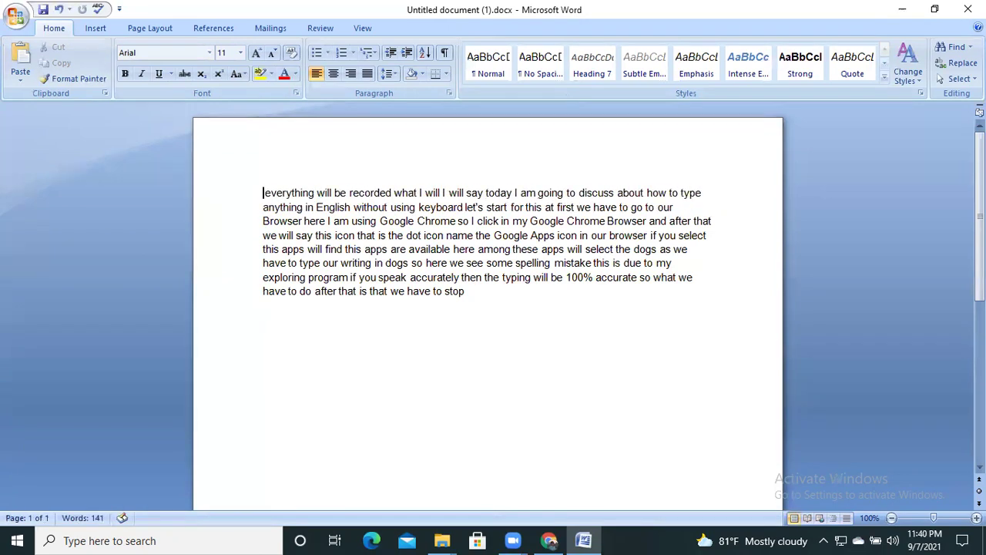
{"action": "key", "text": "Delete"}
{"action": "type", "text": "e"}
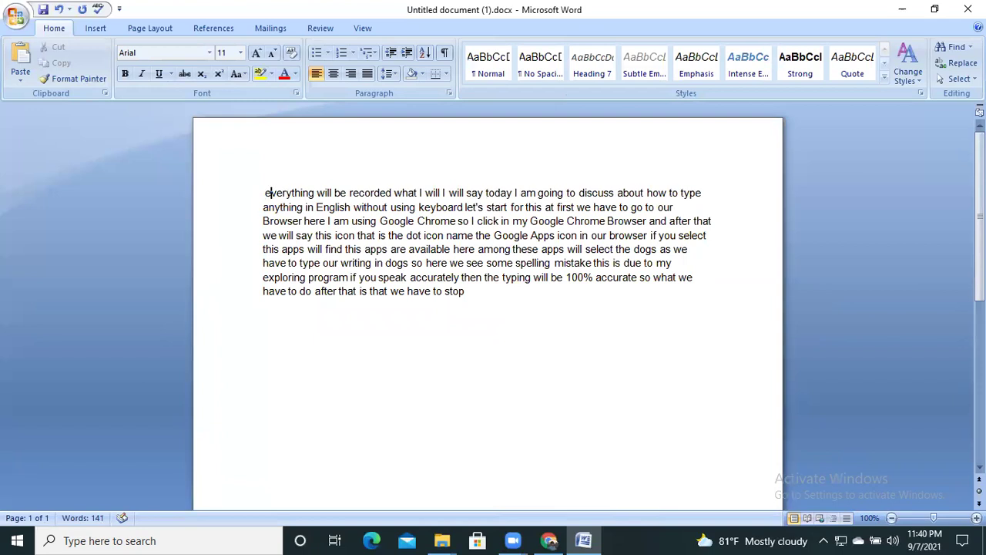
{"action": "key", "text": "BackSpace"}
{"action": "type", "text": "e"}
{"action": "key", "text": "BackSpace"}
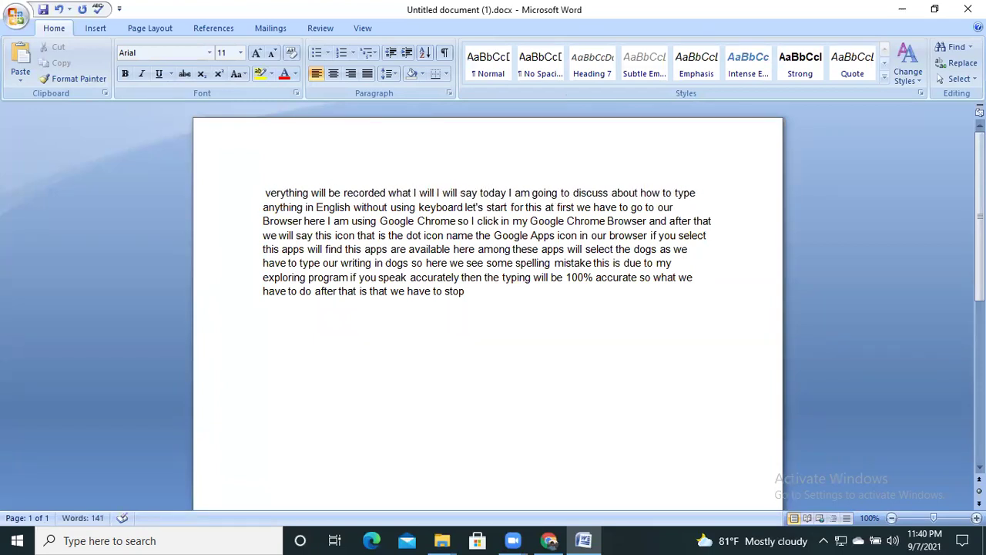
{"action": "type", "text": "E"}
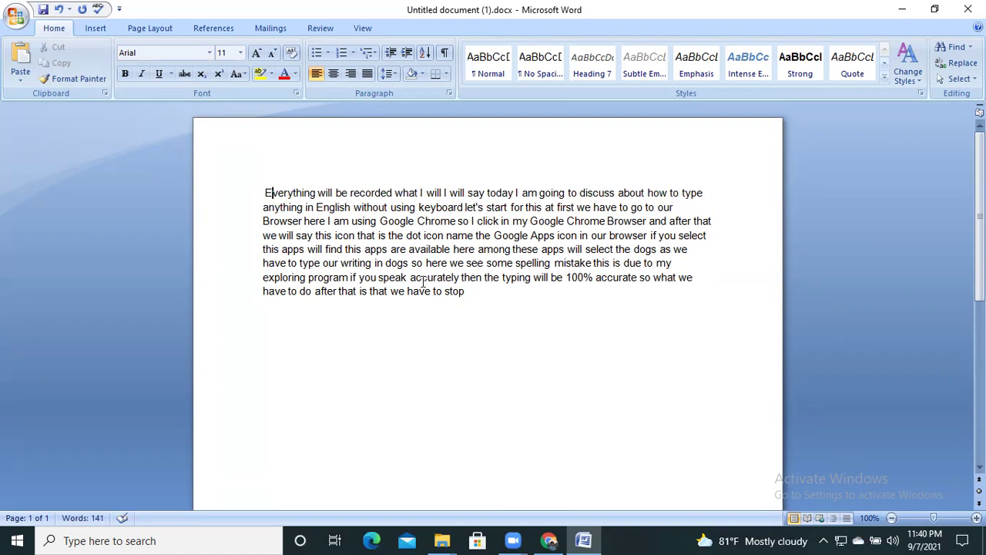
{"action": "left_click", "coordinate": [44, 11]}
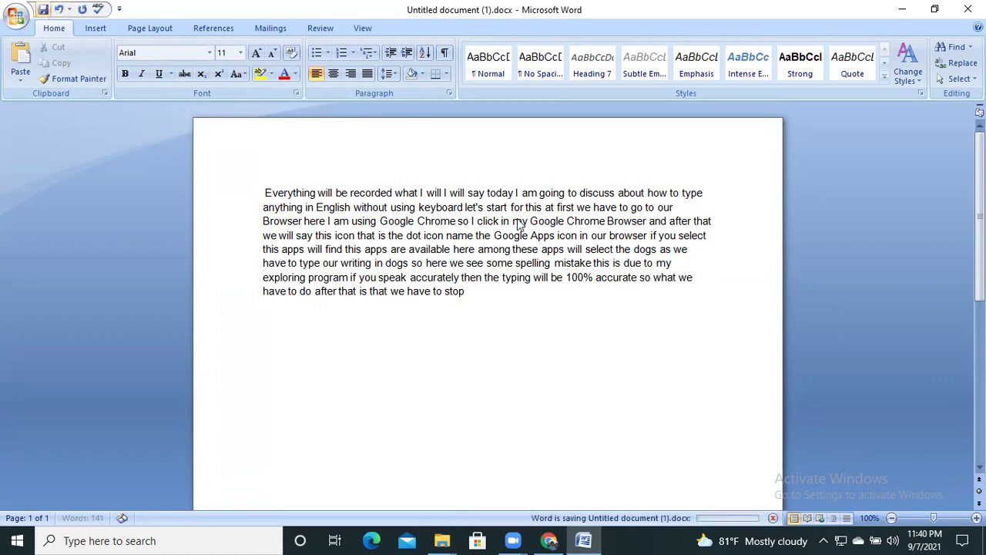